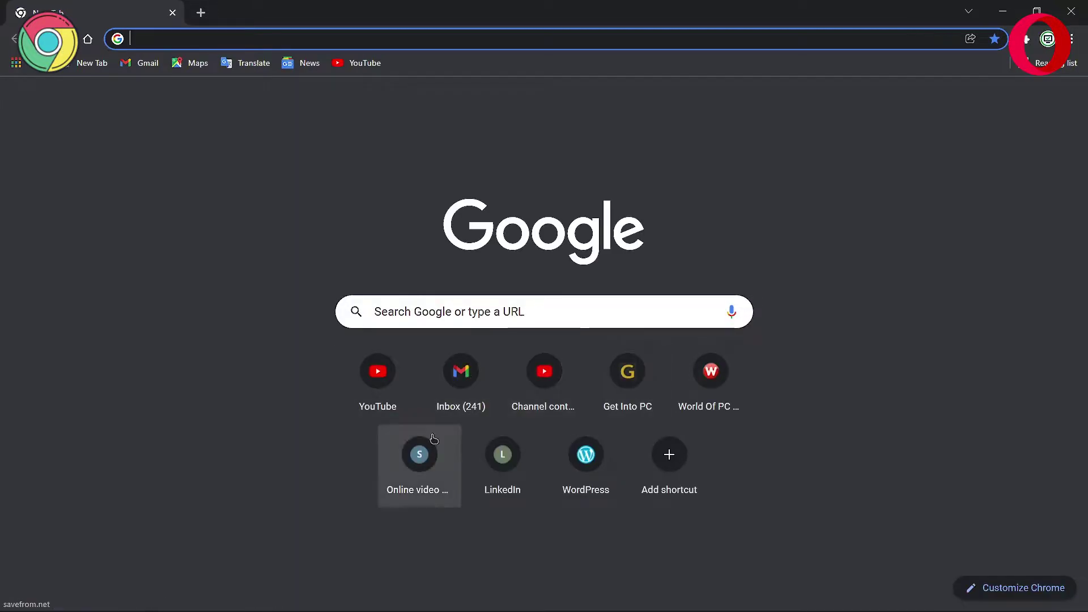
# Close the Google Chrome window so the Windows desktop is visible
pyautogui.click(1071, 12)
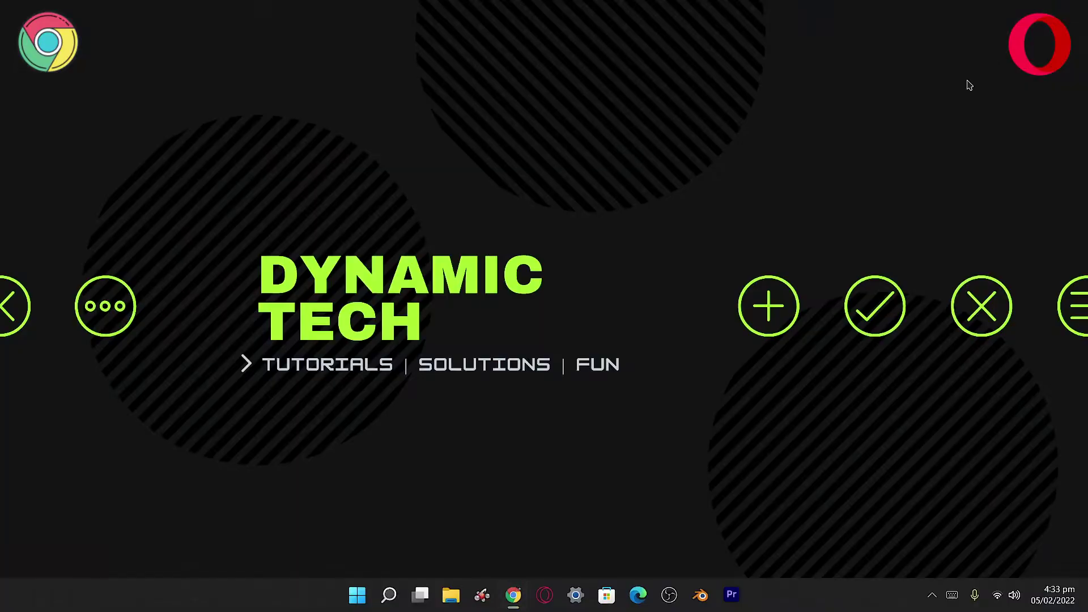
# Start Opera GX from its taskbar icon to gauge its startup speed
pyautogui.click(542, 604)
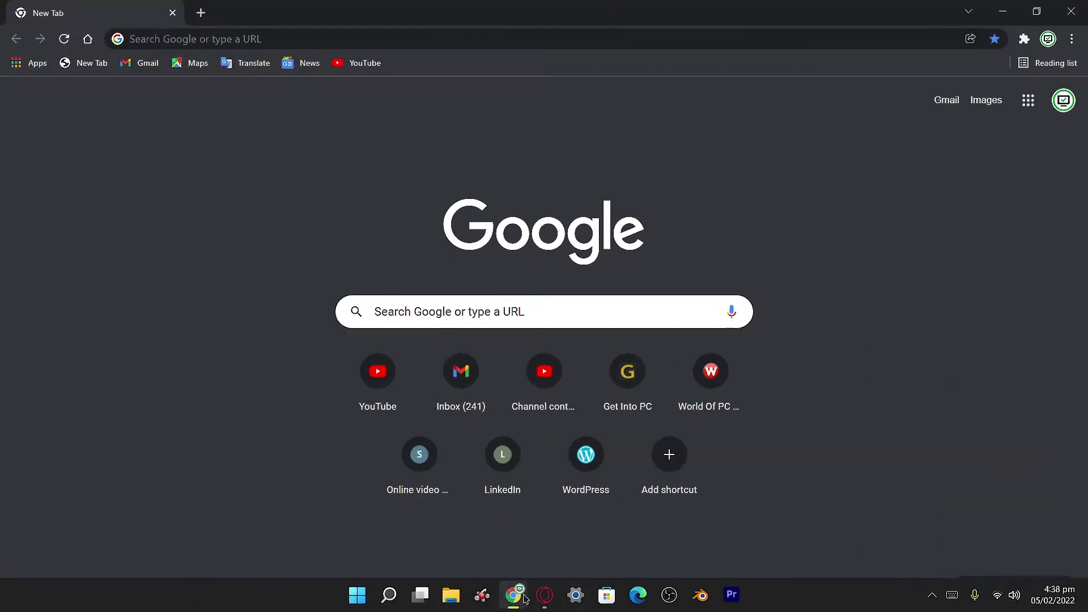
# Type 'dynamic tech' into Chrome's Google search box, then erase part of it
pyautogui.click(451, 315)
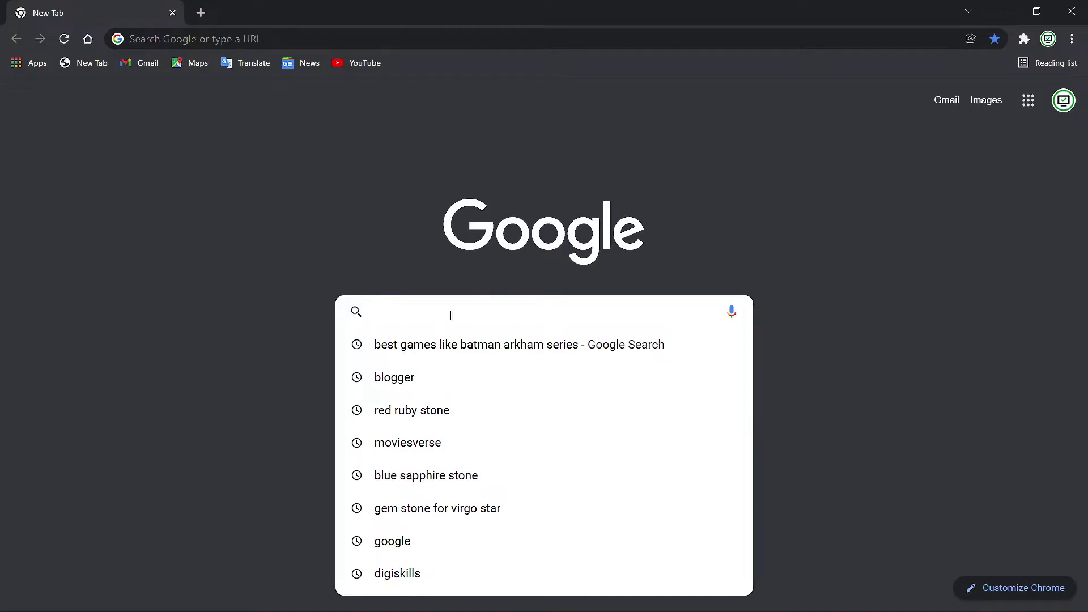
pyautogui.write('dynam')
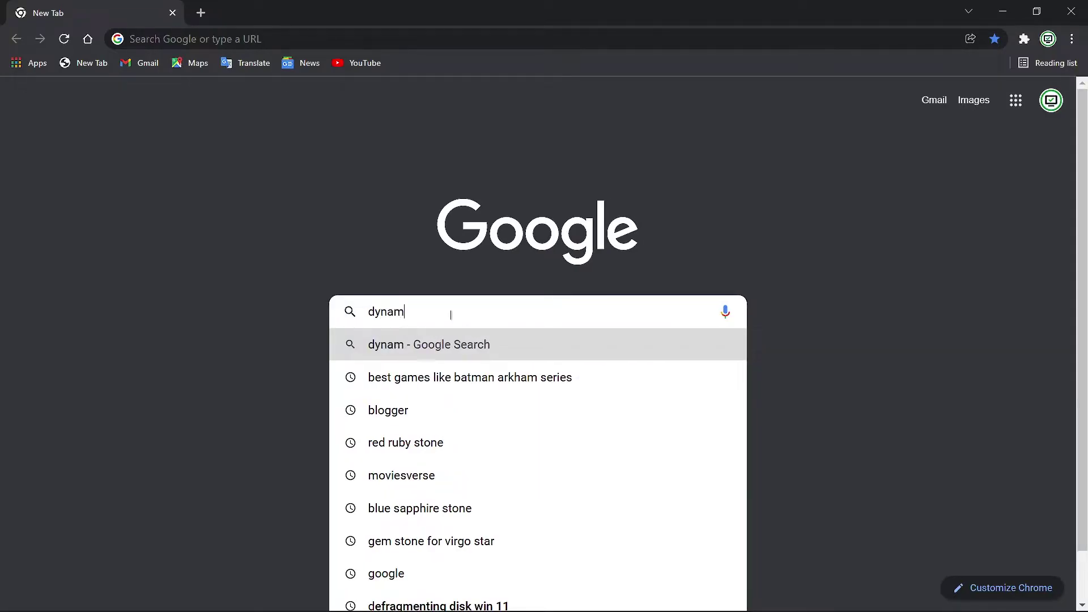
pyautogui.write('ic tech')
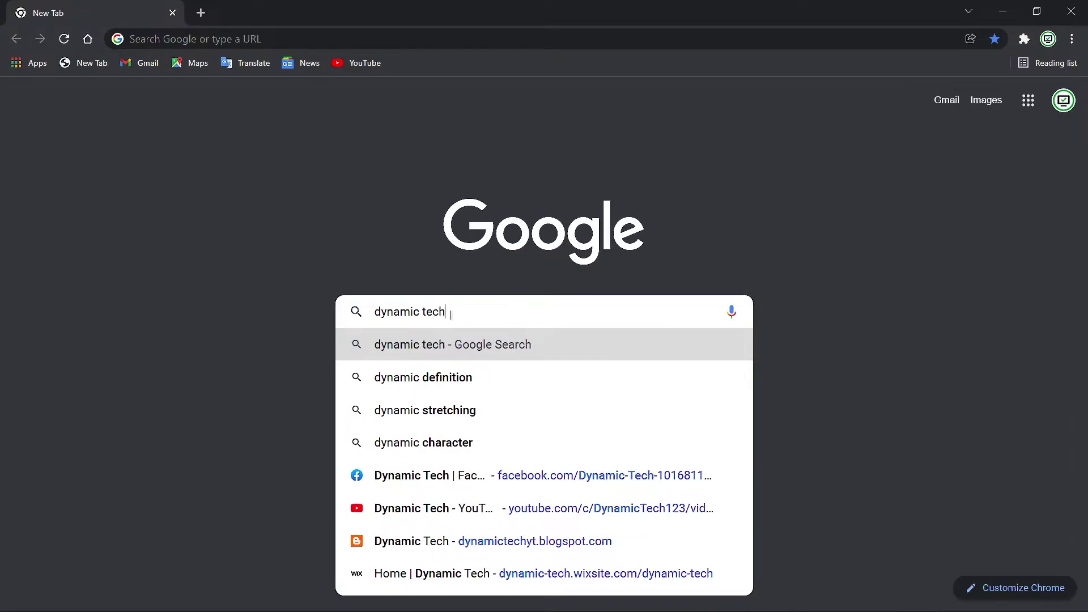
pyautogui.press('BackSpace')
pyautogui.press('BackSpace')
pyautogui.press('BackSpace')
pyautogui.press('BackSpace')
pyautogui.press('BackSpace')
pyautogui.press('BackSpace')
pyautogui.press('BackSpace')
pyautogui.press('BackSpace')
pyautogui.press('BackSpace')
pyautogui.press('BackSpace')
pyautogui.press('BackSpace')
pyautogui.press('BackSpace')
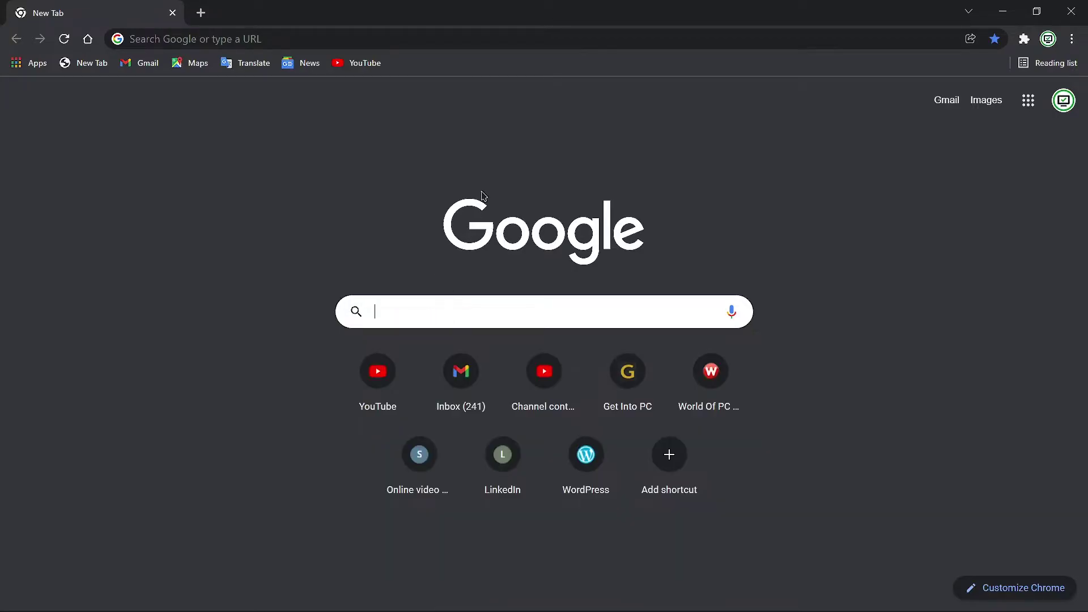
# Open and close a second Chrome tab, then bring Opera GX to the front
pyautogui.click(198, 13)
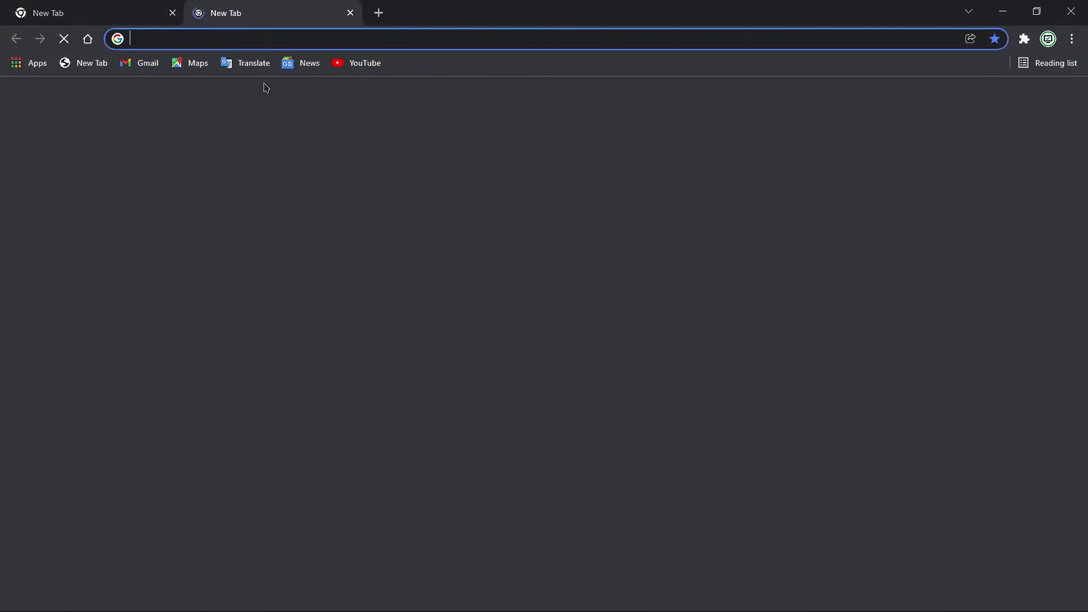
pyautogui.click(349, 14)
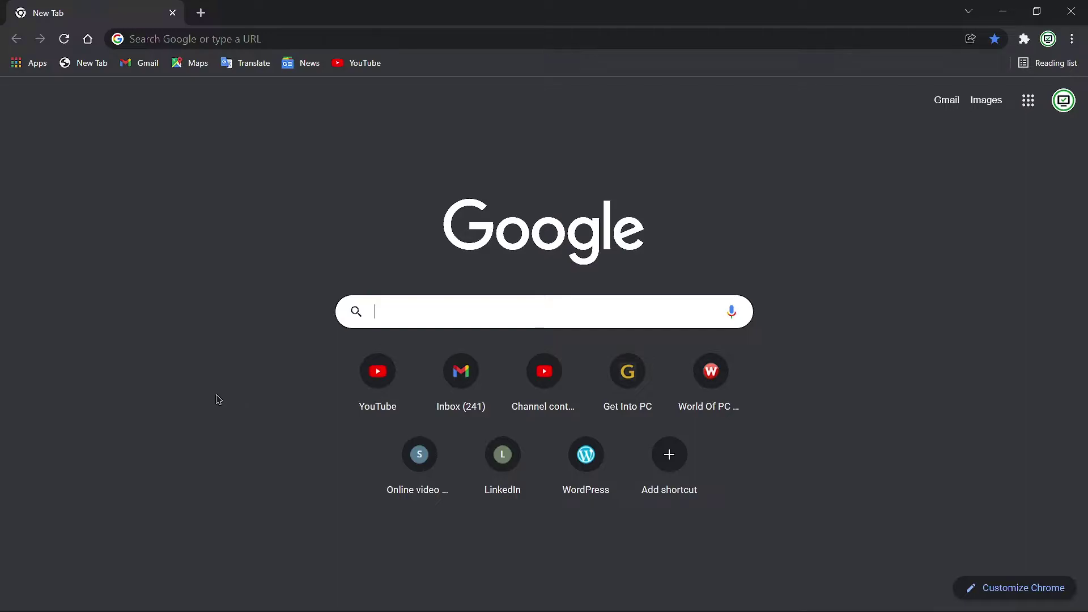
pyautogui.moveTo(570, 606)
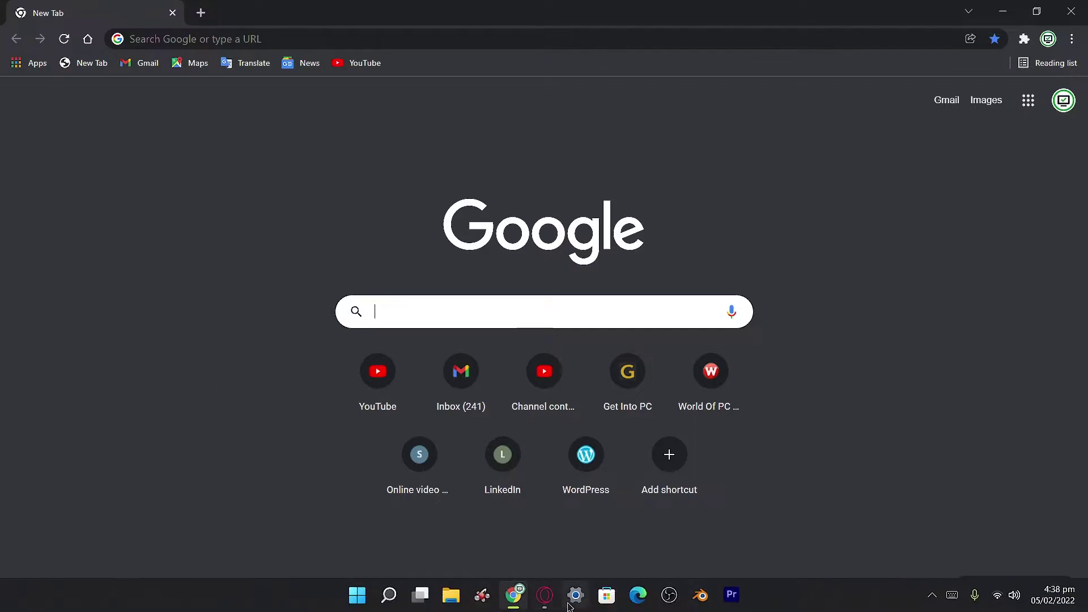
pyautogui.click(545, 595)
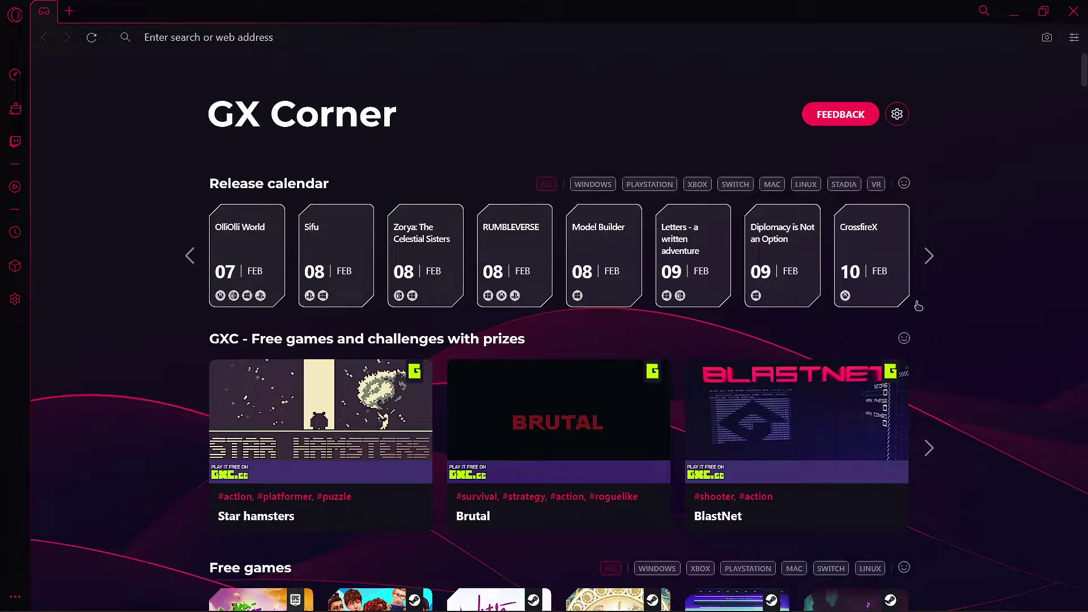
pyautogui.click(330, 41)
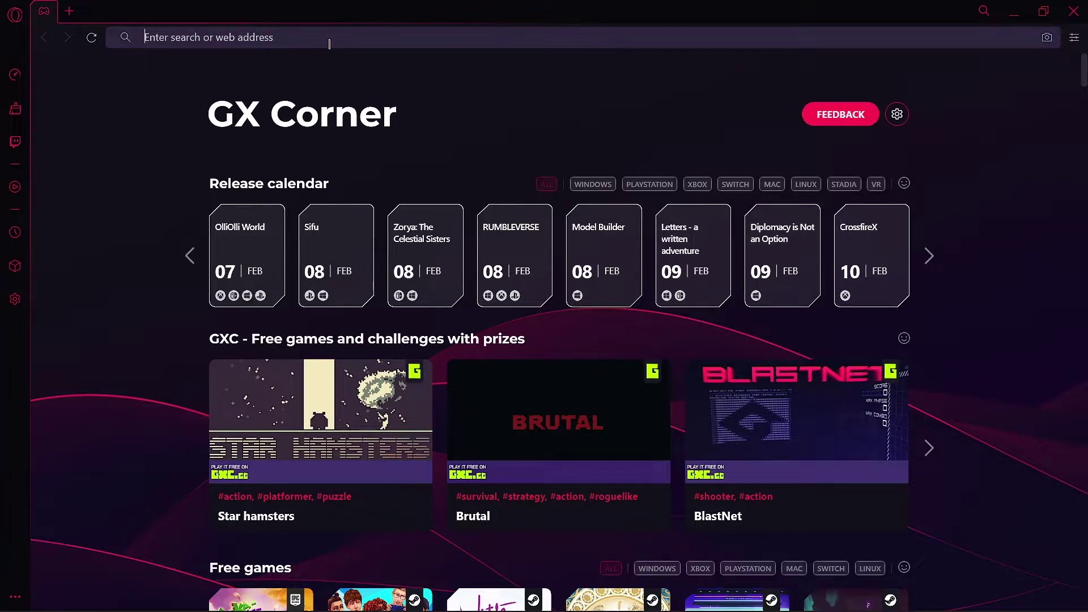
pyautogui.write('dyani')
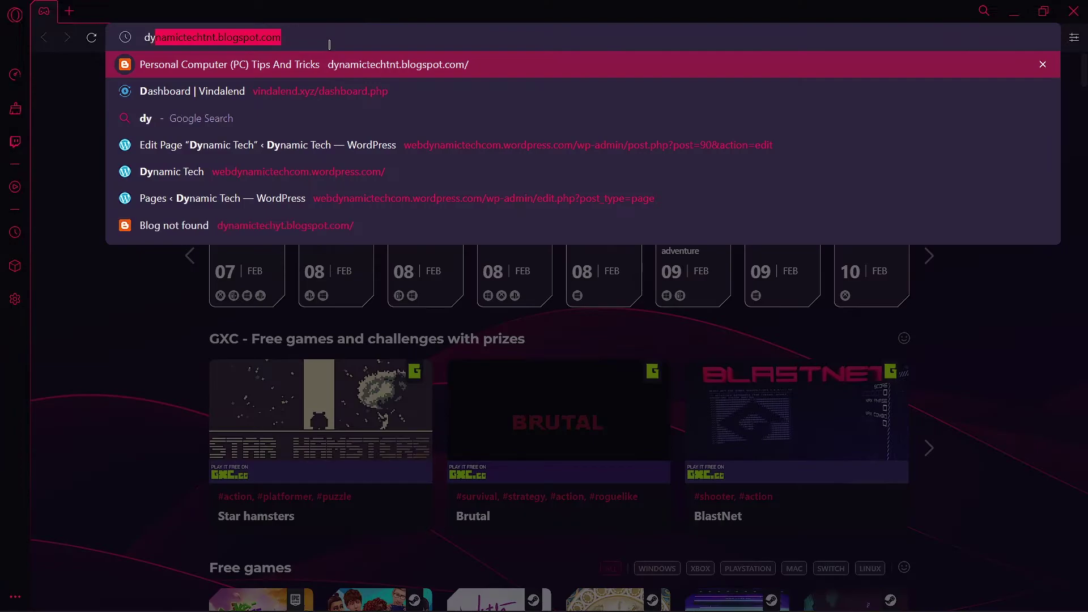
pyautogui.write('c tech')
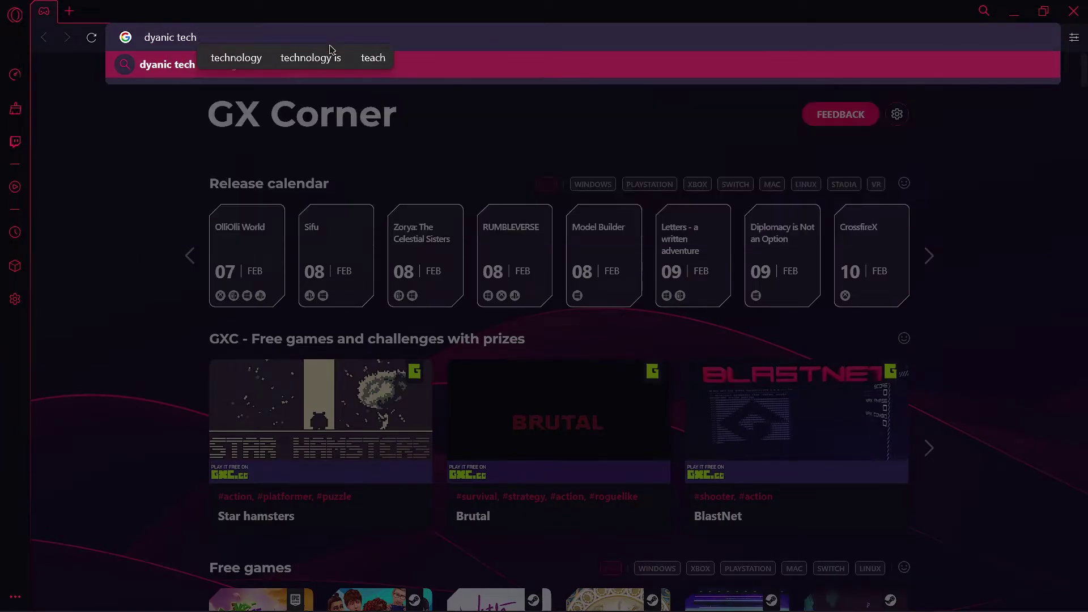
pyautogui.press('BackSpace')
pyautogui.press('BackSpace')
pyautogui.press('BackSpace')
pyautogui.press('BackSpace')
pyautogui.press('BackSpace')
pyautogui.press('BackSpace')
pyautogui.press('BackSpace')
pyautogui.press('BackSpace')
pyautogui.press('BackSpace')
pyautogui.press('BackSpace')
pyautogui.press('BackSpace')
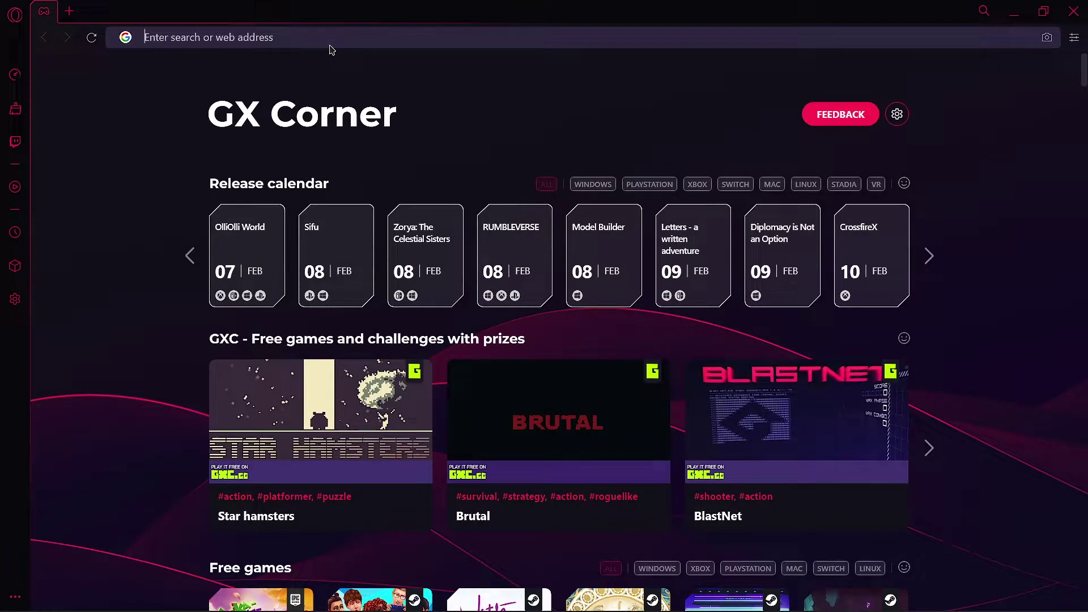
pyautogui.write('jsjsjsjs')
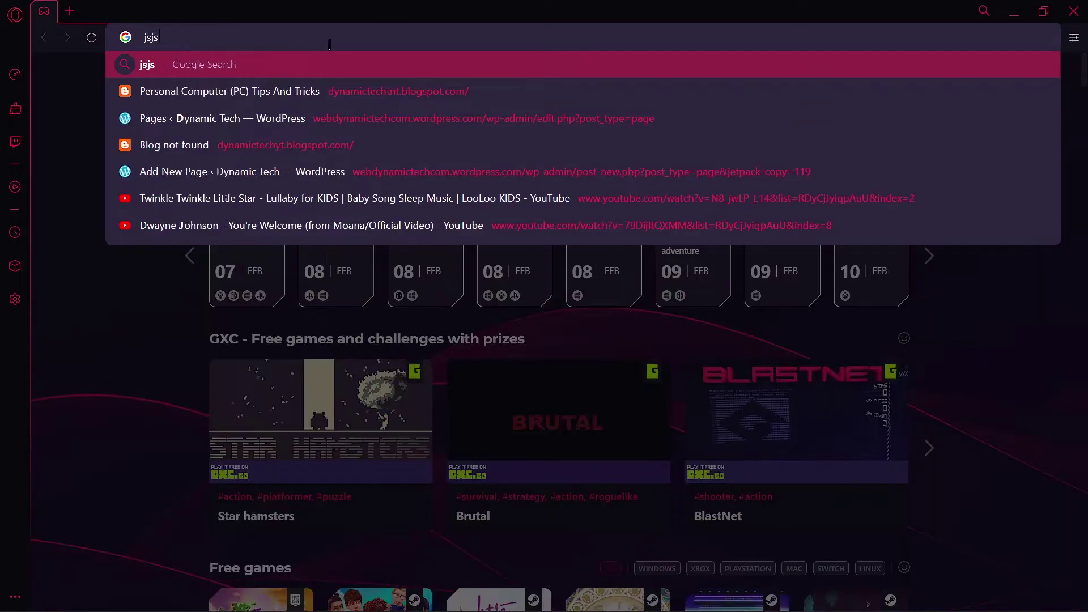
pyautogui.press('BackSpace')
pyautogui.press('BackSpace')
pyautogui.press('BackSpace')
pyautogui.press('BackSpace')
pyautogui.press('BackSpace')
pyautogui.press('BackSpace')
pyautogui.press('BackSpace')
pyautogui.press('BackSpace')
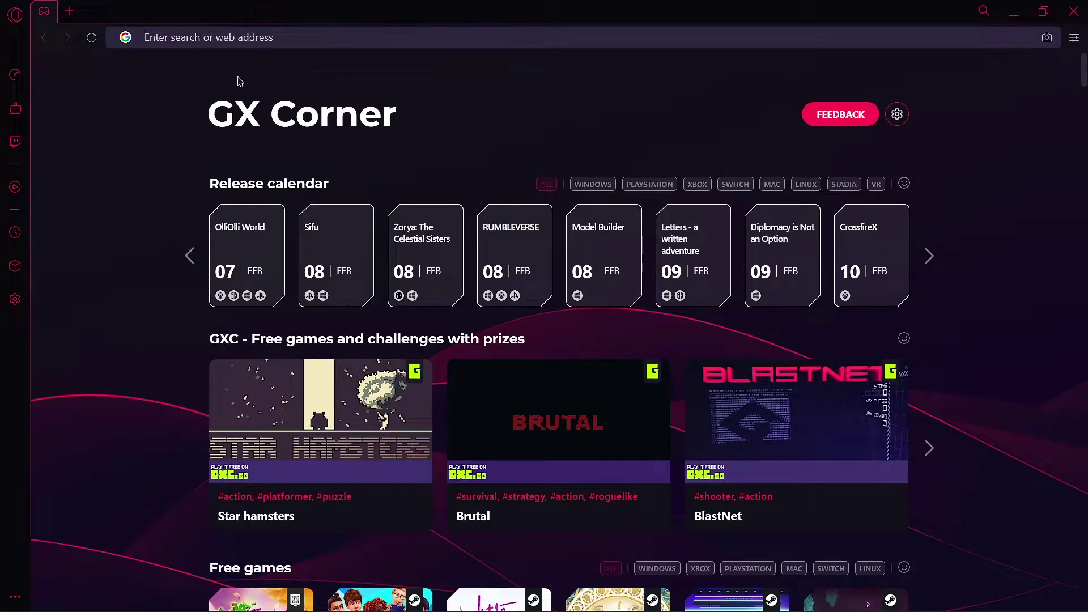
pyautogui.click(69, 15)
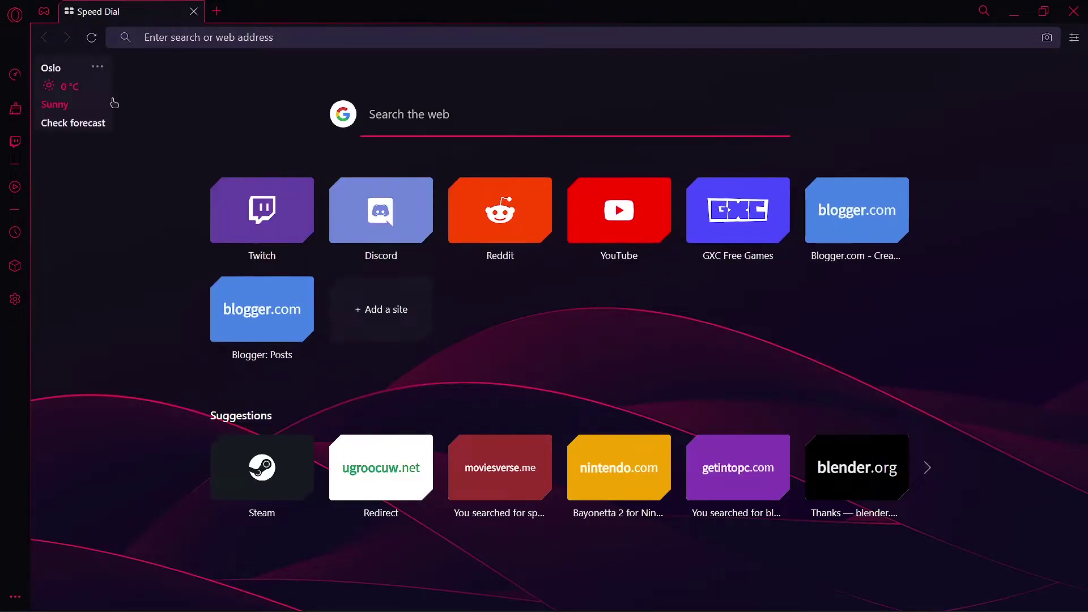
pyautogui.click(194, 12)
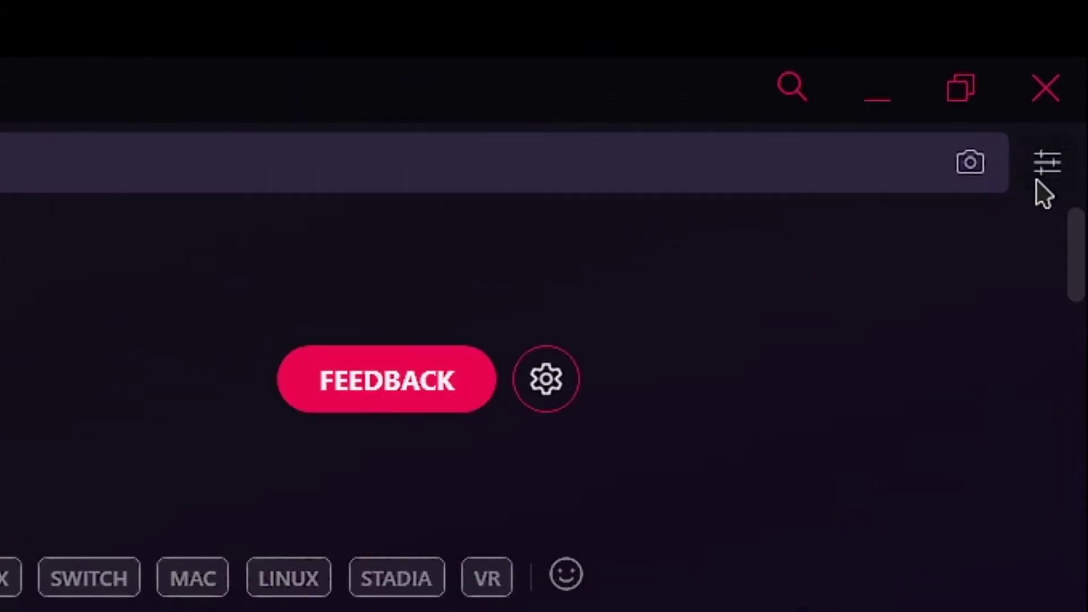
# Toggle Browser sounds off and back on under Features in Easy setup
pyautogui.click(1047, 163)
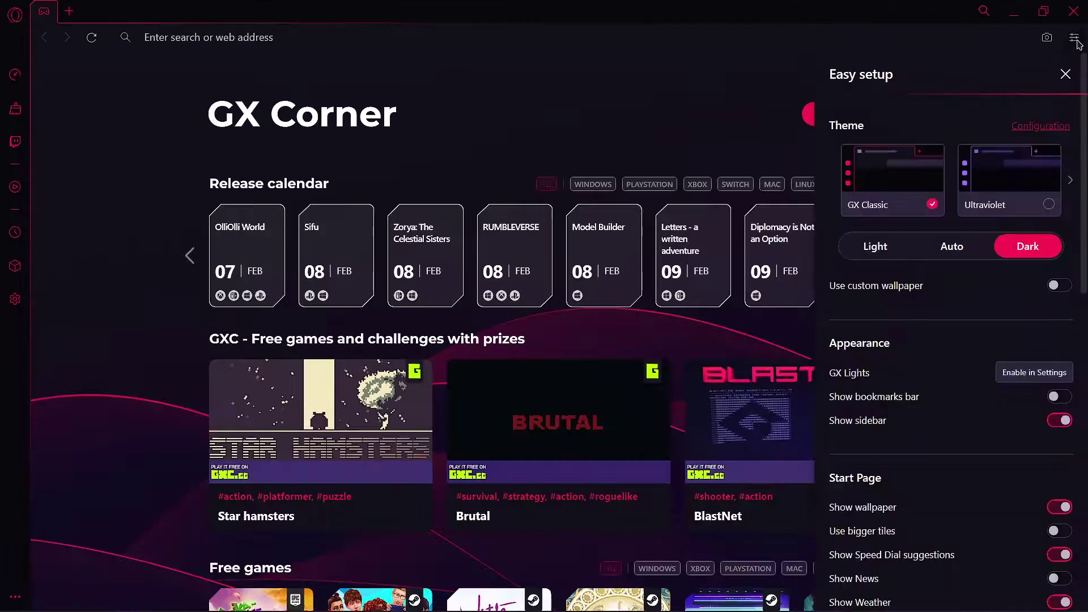
pyautogui.scroll(-8, 933, 420)
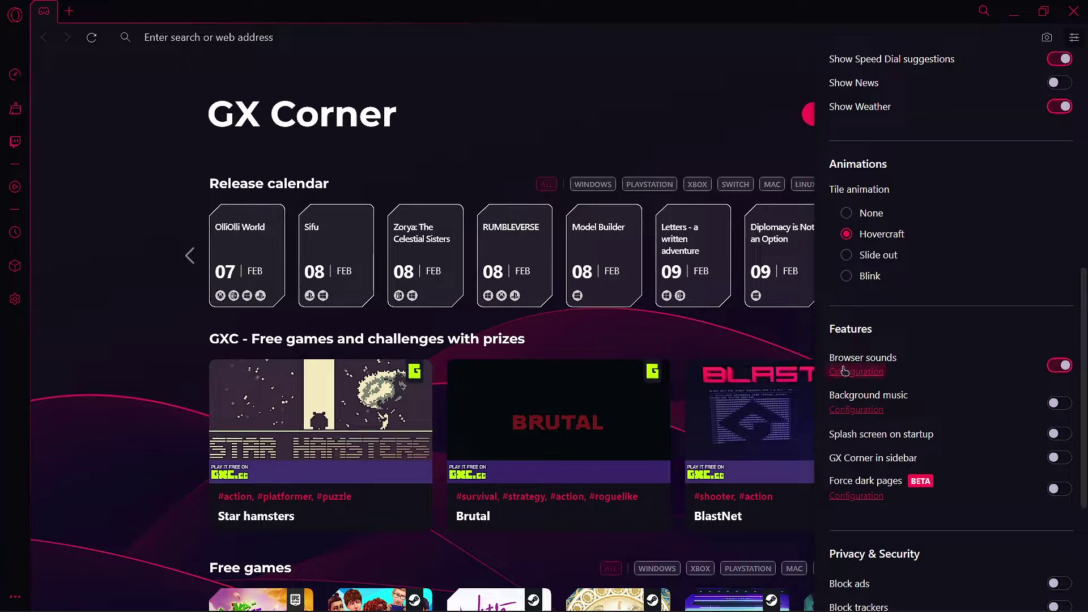
pyautogui.click(1058, 369)
pyautogui.click(1057, 370)
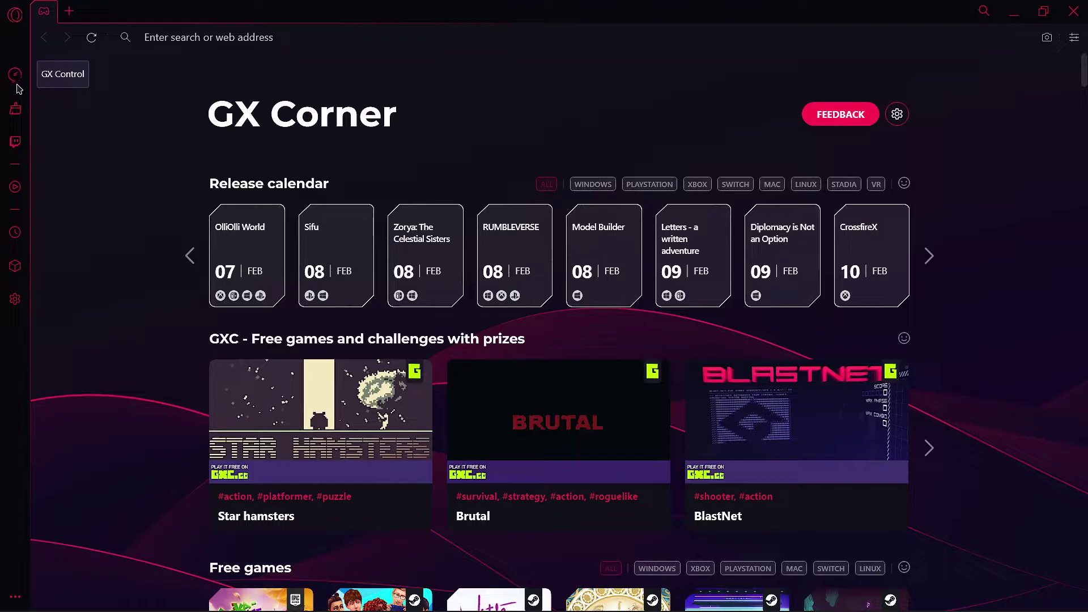
# Turn on the CPU Limiter in GX Control
pyautogui.click(15, 80)
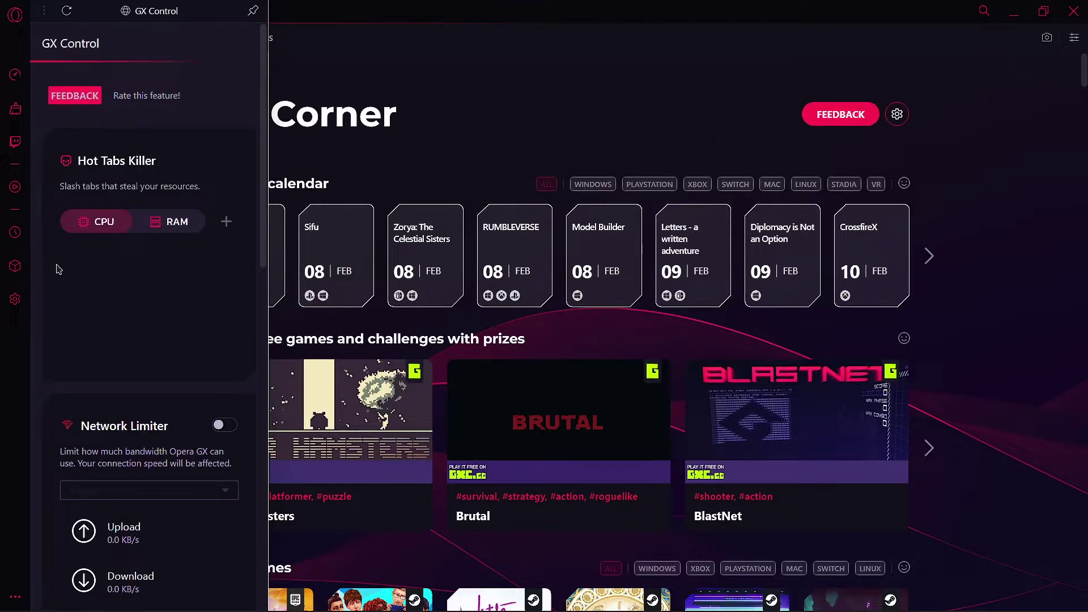
pyautogui.scroll(-4, 47, 260)
pyautogui.scroll(-4, 91, 347)
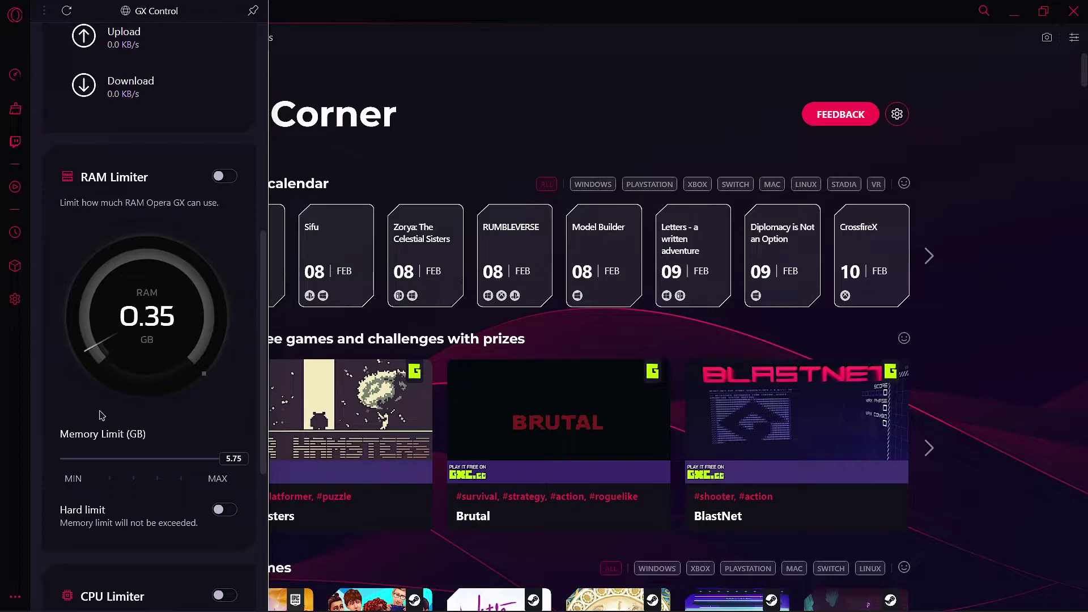
pyautogui.scroll(-4, 82, 381)
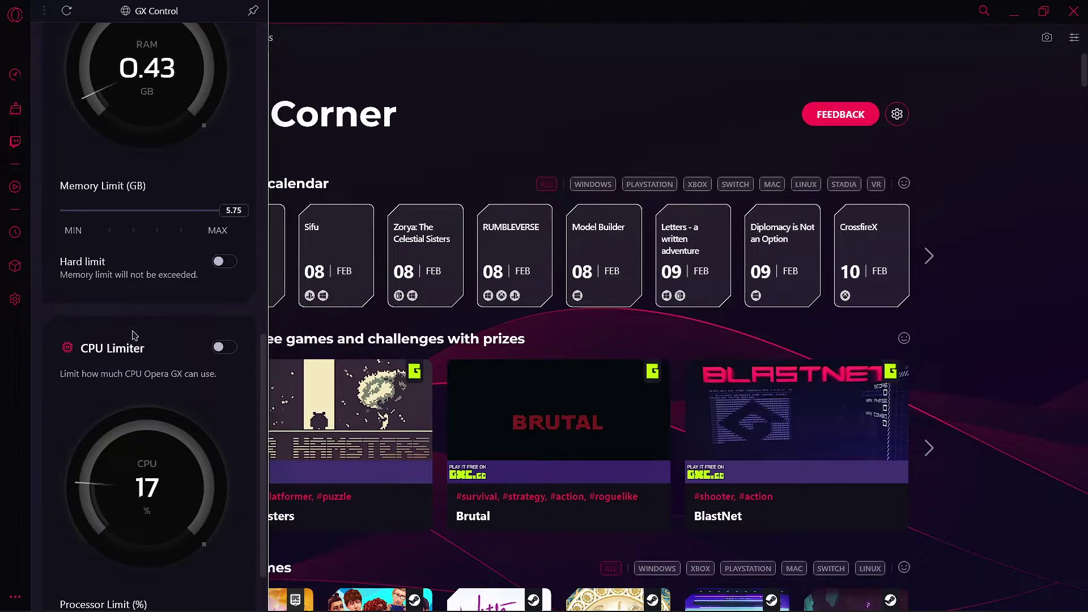
pyautogui.scroll(-1, 134, 336)
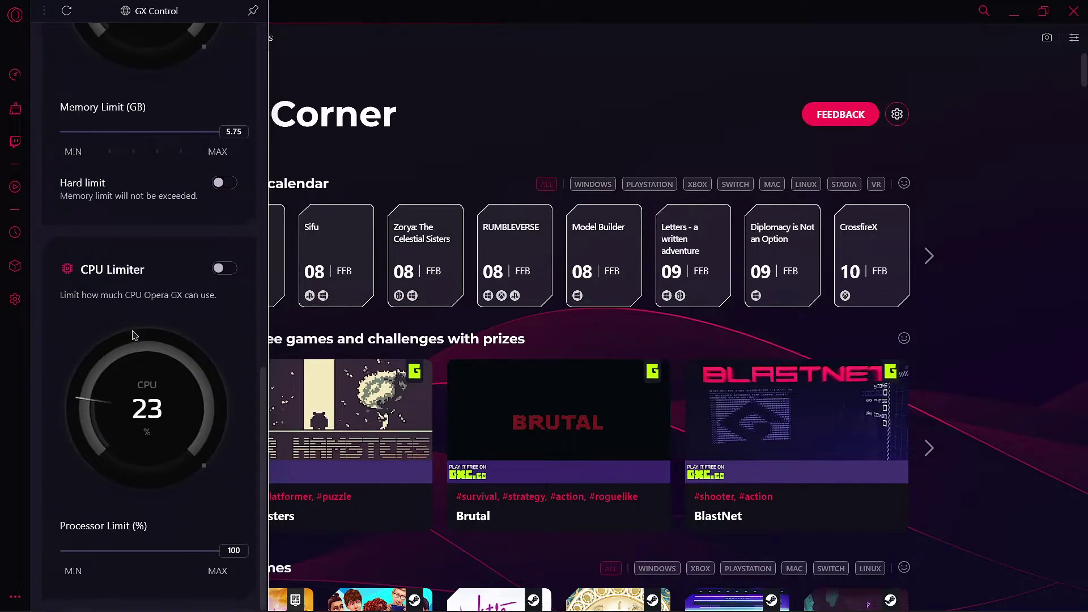
pyautogui.click(226, 270)
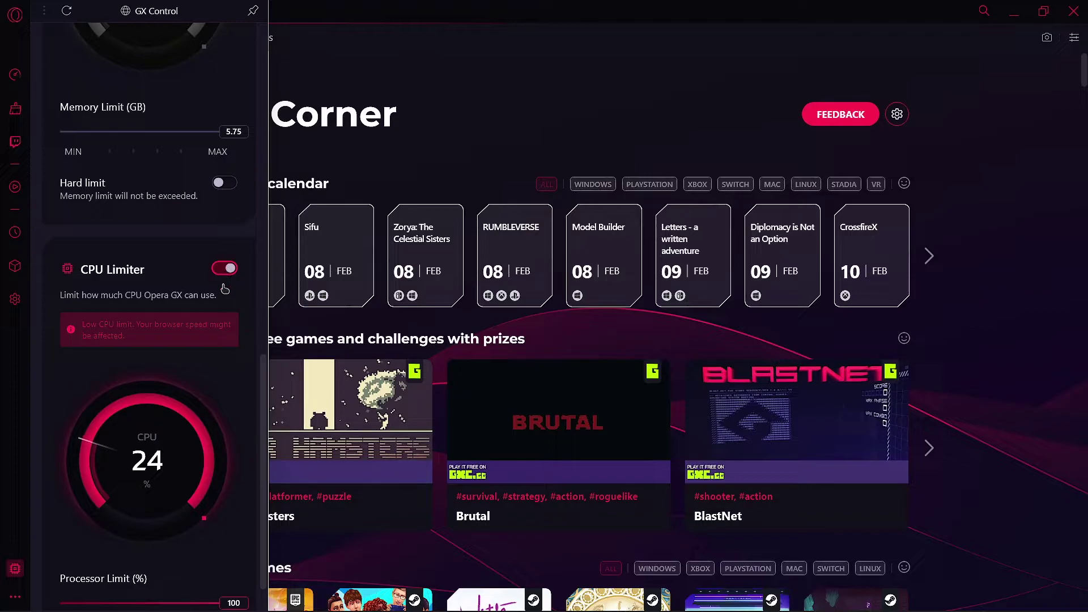
# Set the processor limit to its 50% minimum and close GX Control
pyautogui.scroll(-1, 187, 565)
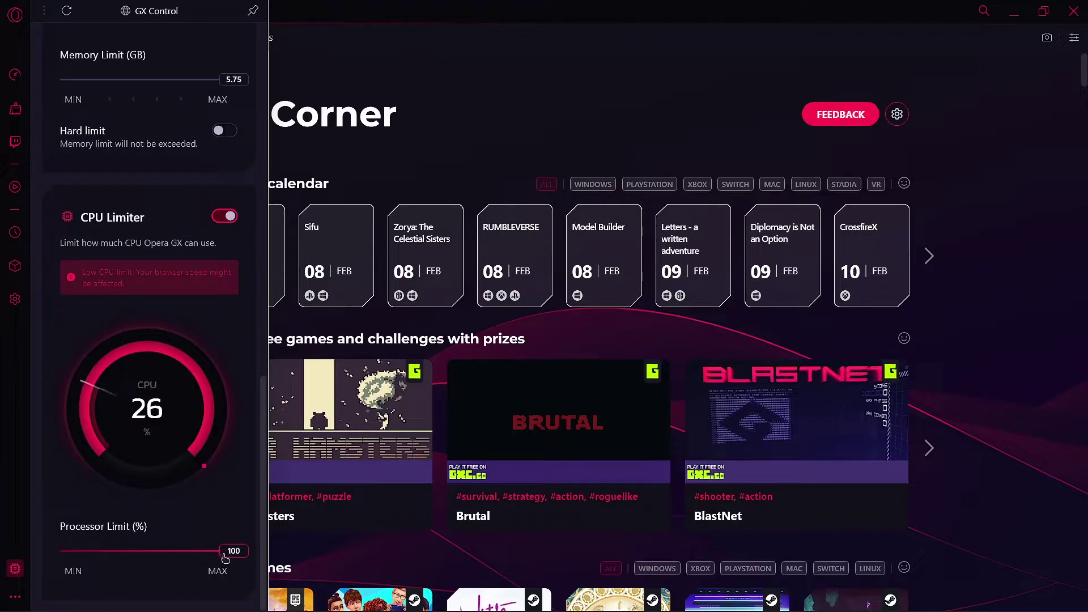
pyautogui.click(47, 553)
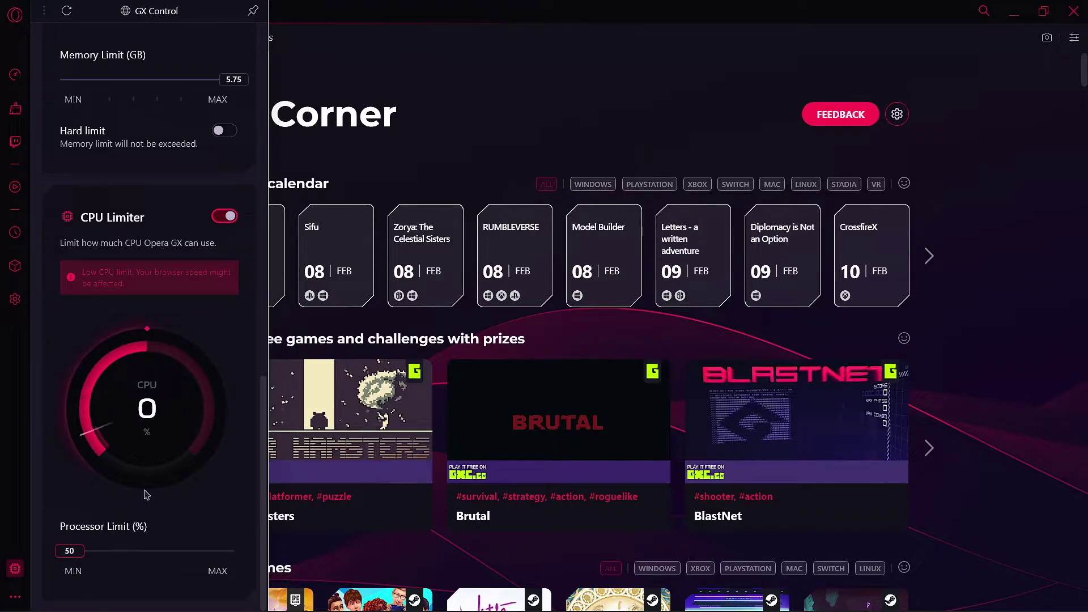
pyautogui.scroll(8, 143, 484)
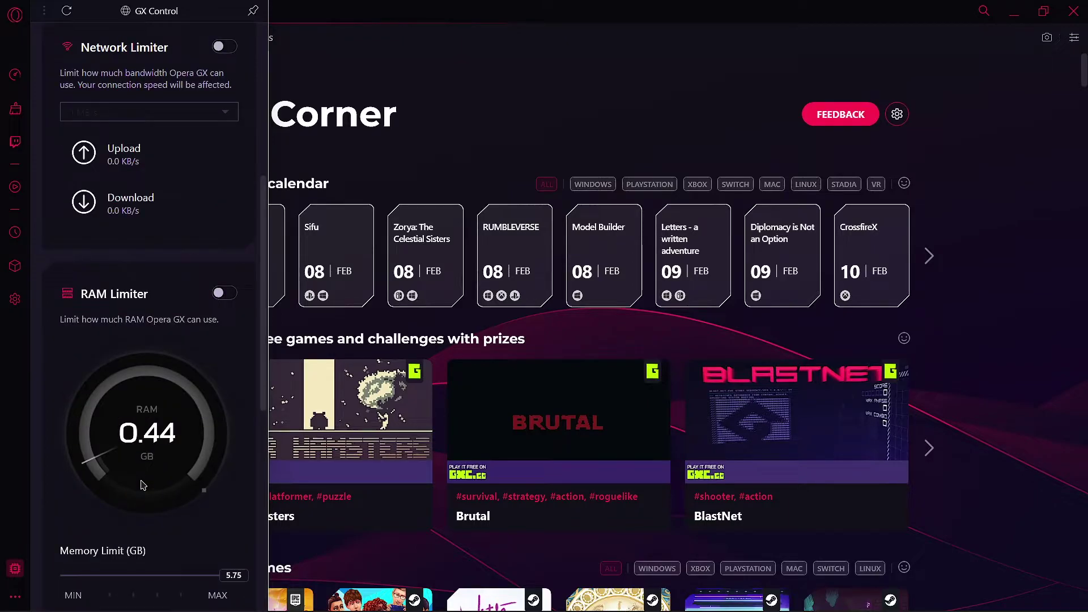
pyautogui.scroll(4, 143, 485)
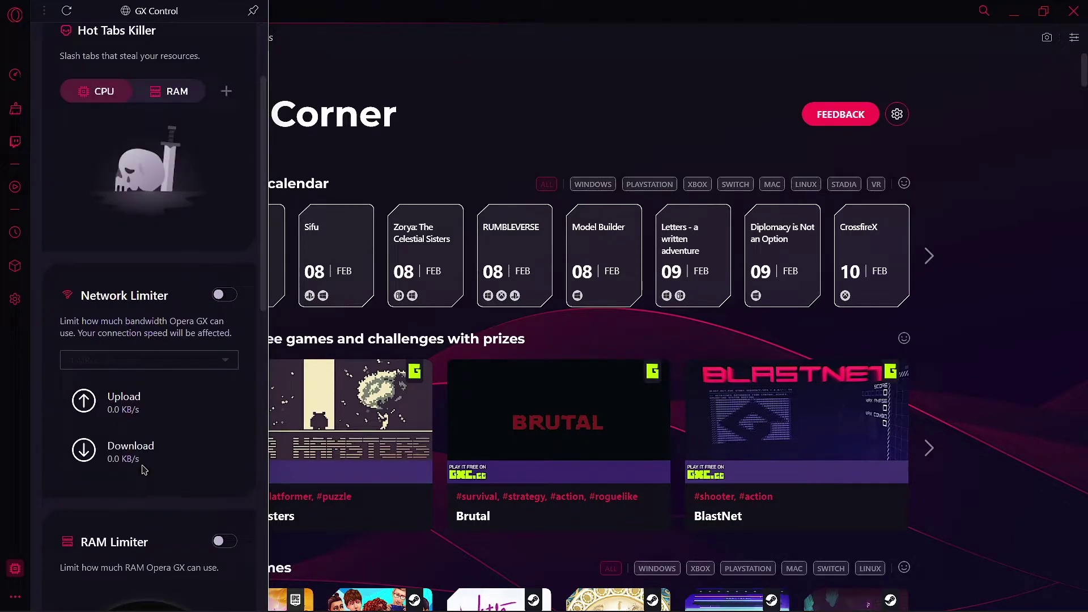
pyautogui.click(486, 100)
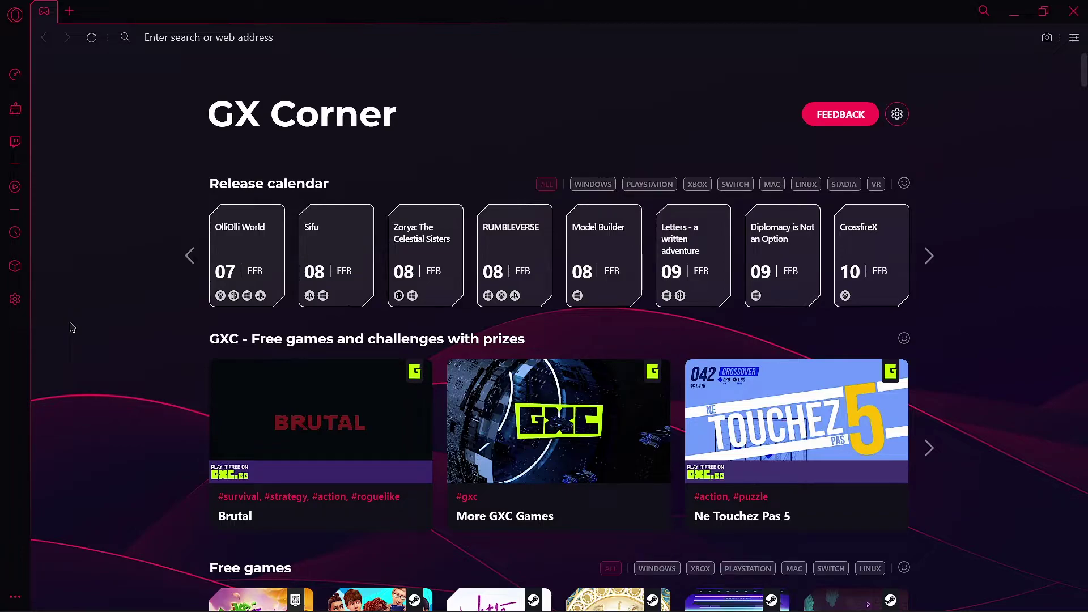
# Switch on Workspaces in Sidebar Setup, then close the Sidebar Setup panel
pyautogui.click(16, 599)
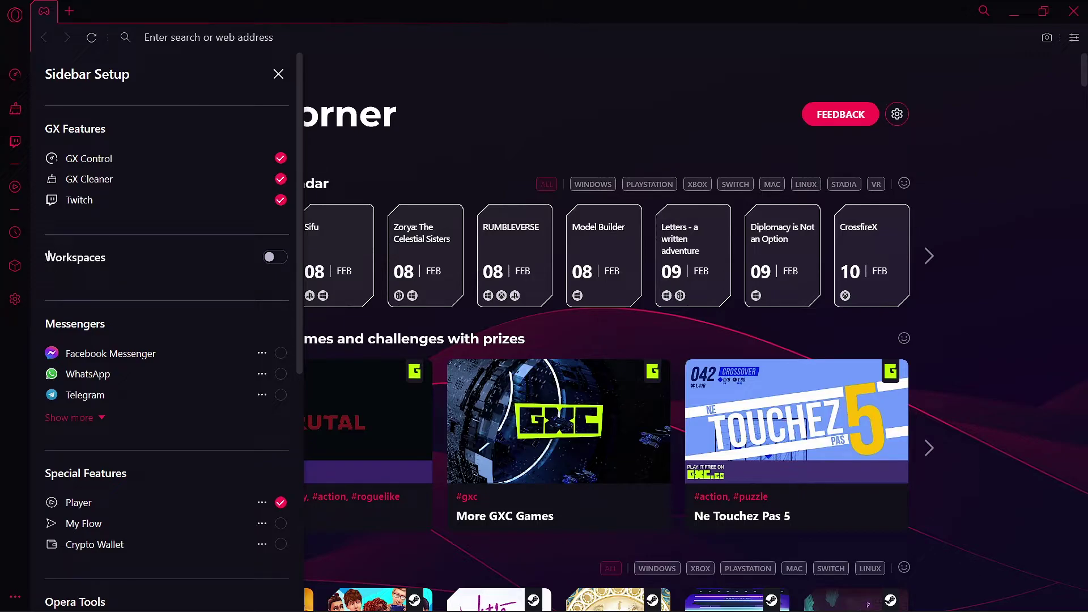
pyautogui.click(281, 261)
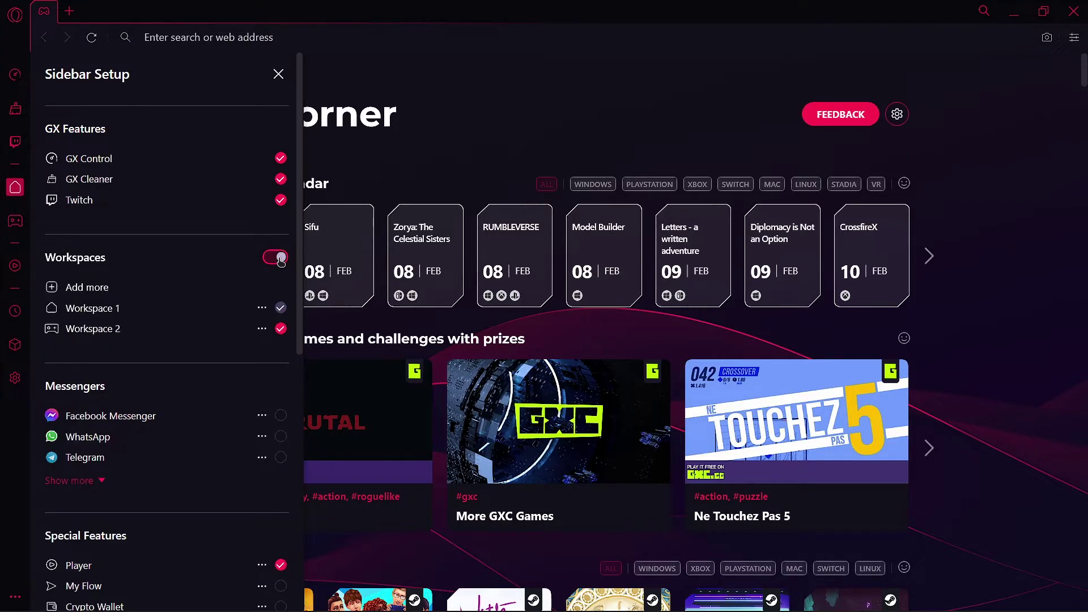
pyautogui.click(439, 108)
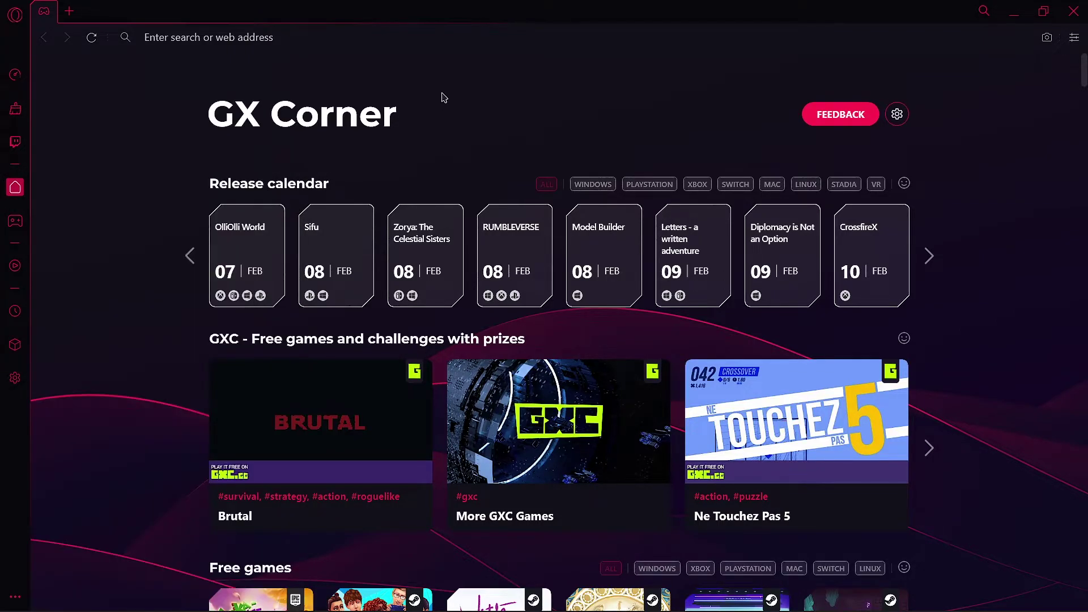
# Alternate between Workspace 2 and Workspace 1 twice, finishing on Workspace 1
pyautogui.click(16, 230)
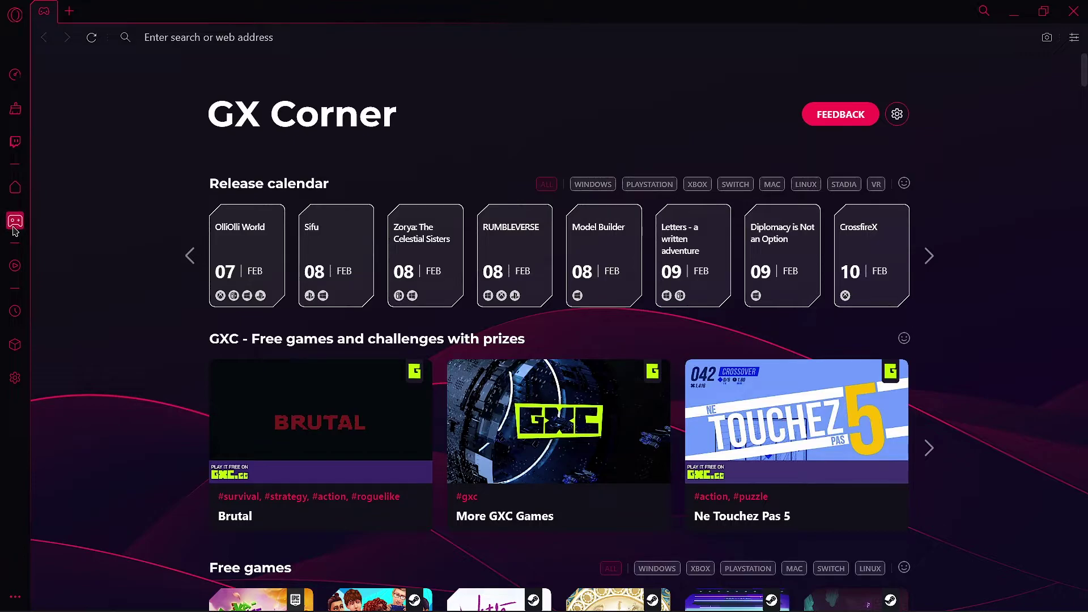
pyautogui.click(13, 196)
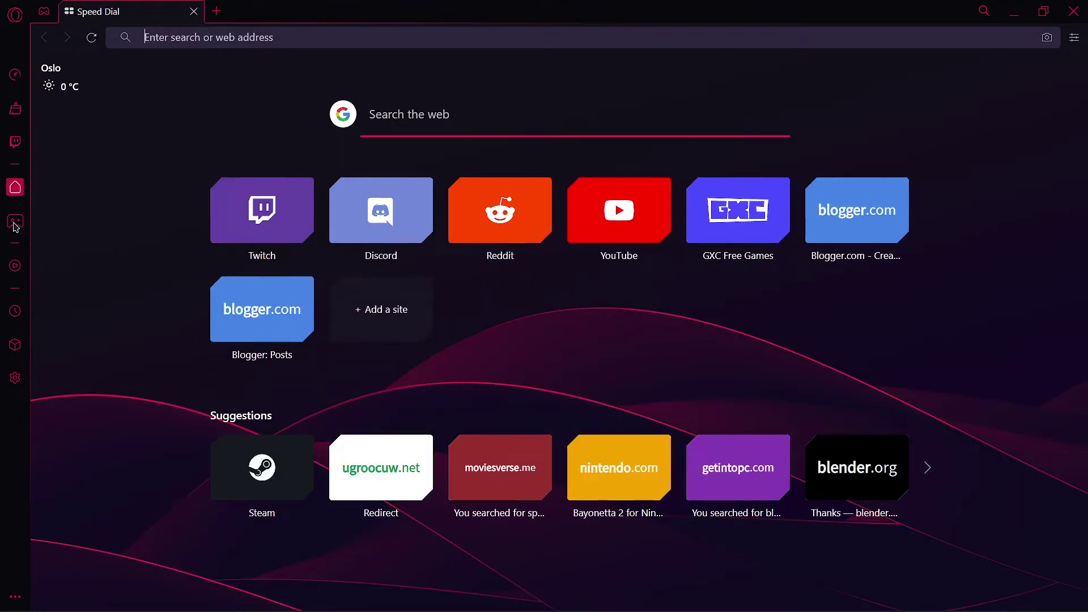
pyautogui.click(15, 224)
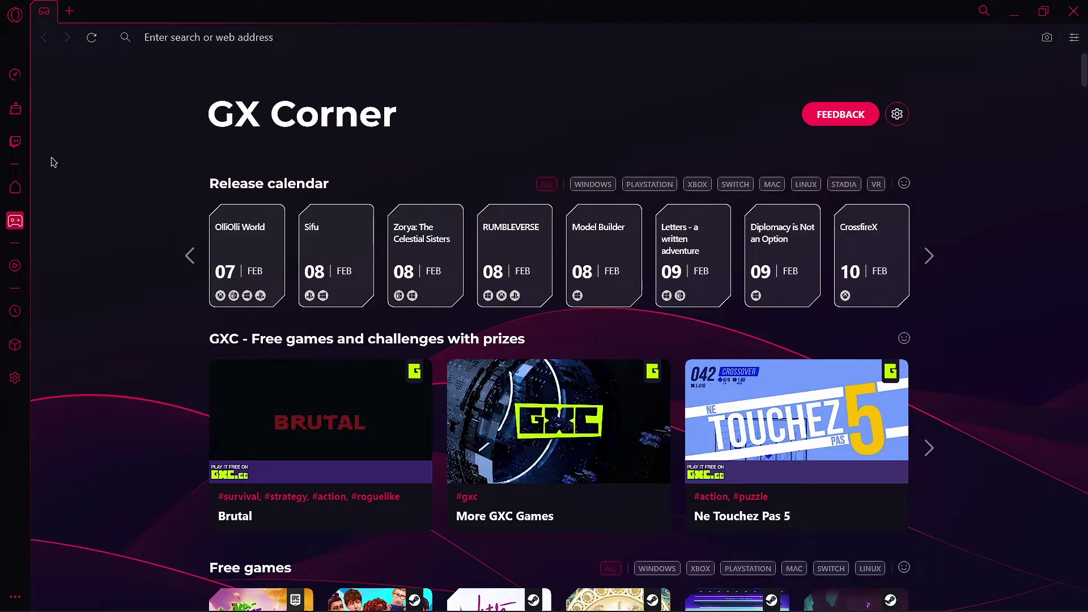
pyautogui.click(15, 188)
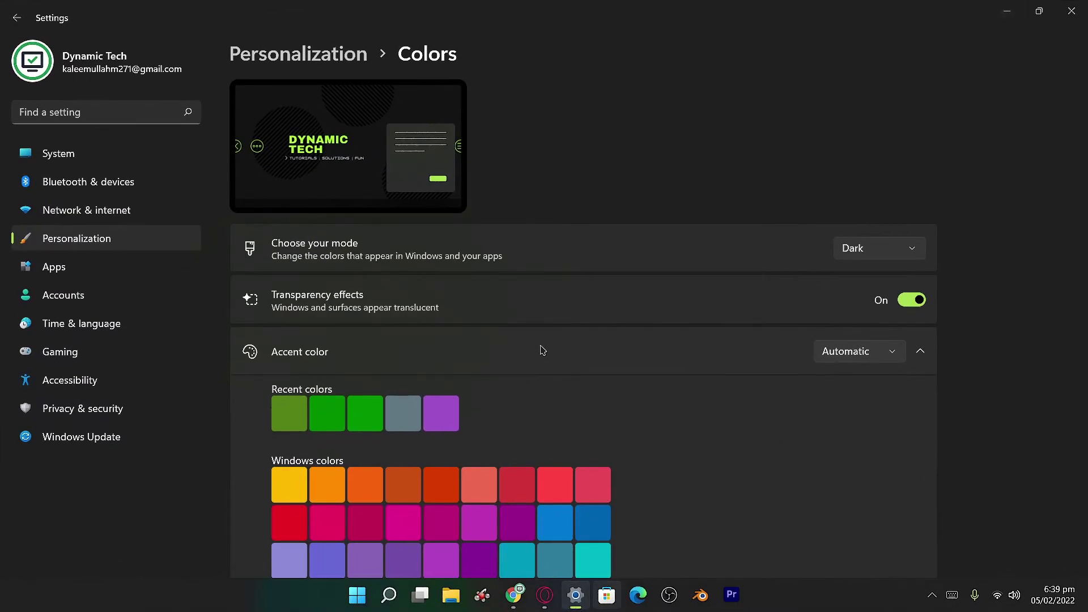
# Choose Light in the Windows 'Choose your mode' dropdown under Colors
pyautogui.click(875, 256)
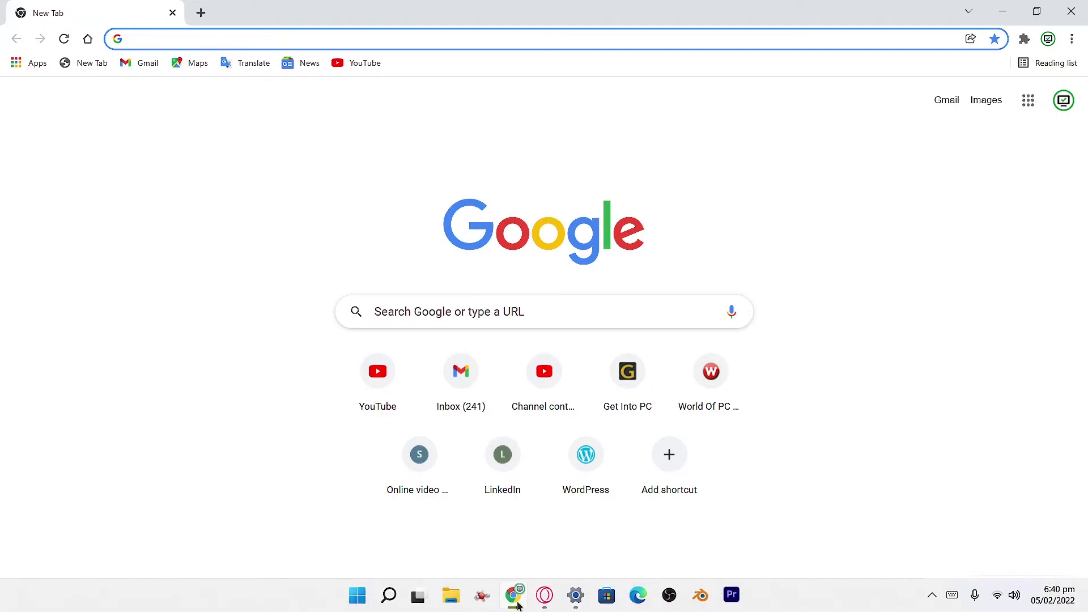
# Bring Opera GX in front of Chrome, showing its Speed Dial page
pyautogui.click(545, 595)
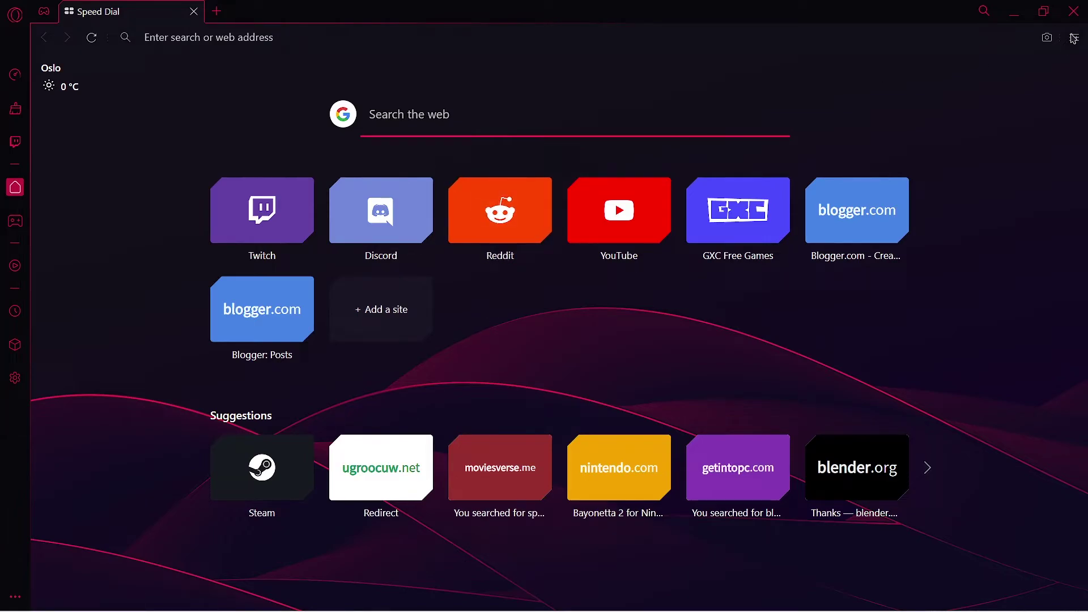
# Select the Light theme in Opera GX's Easy setup panel and close it
pyautogui.click(1074, 38)
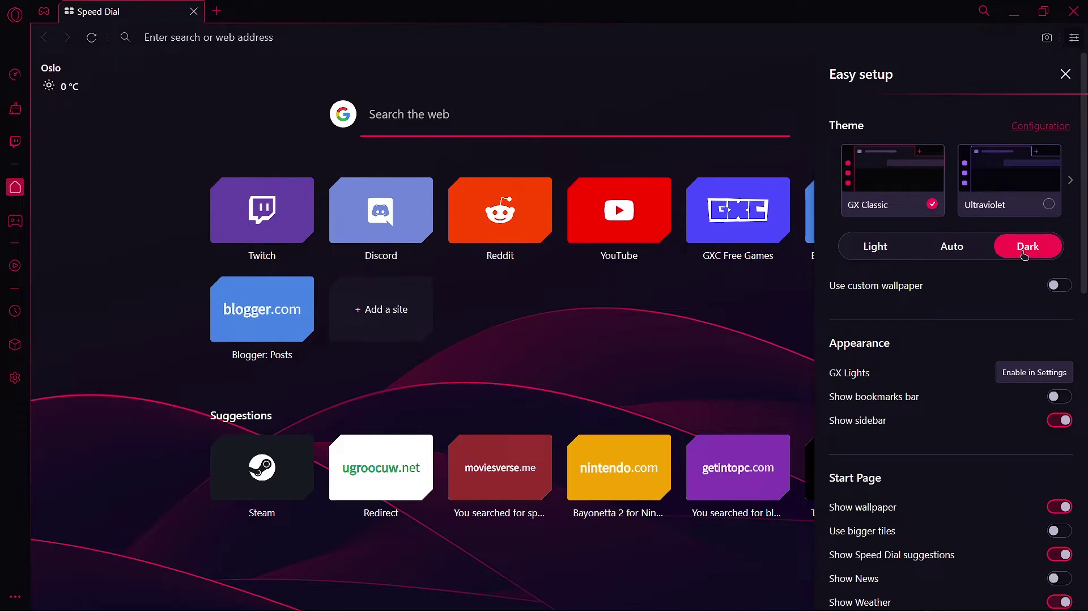
pyautogui.click(876, 249)
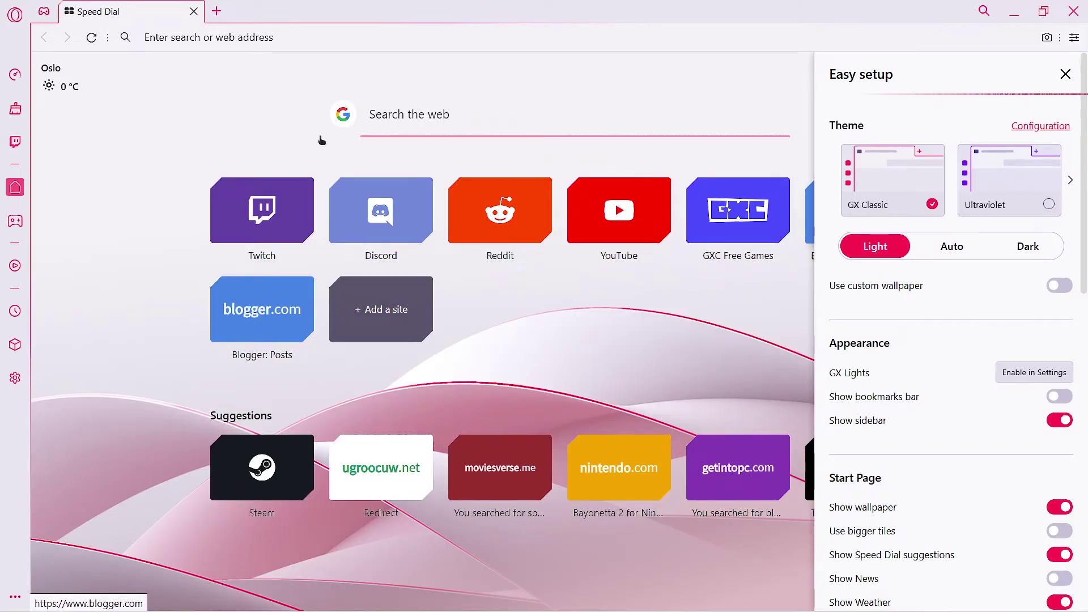
pyautogui.click(246, 130)
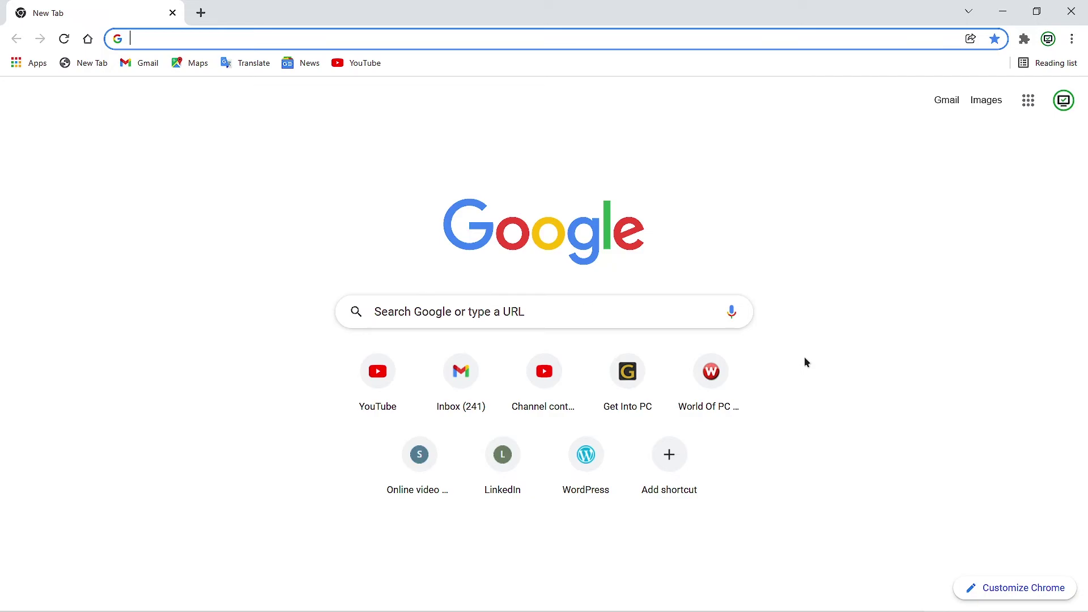
# Minimise Google Chrome and switch to the Opera GX window showing its Speed Dial page
pyautogui.click(1003, 11)
pyautogui.click(541, 603)
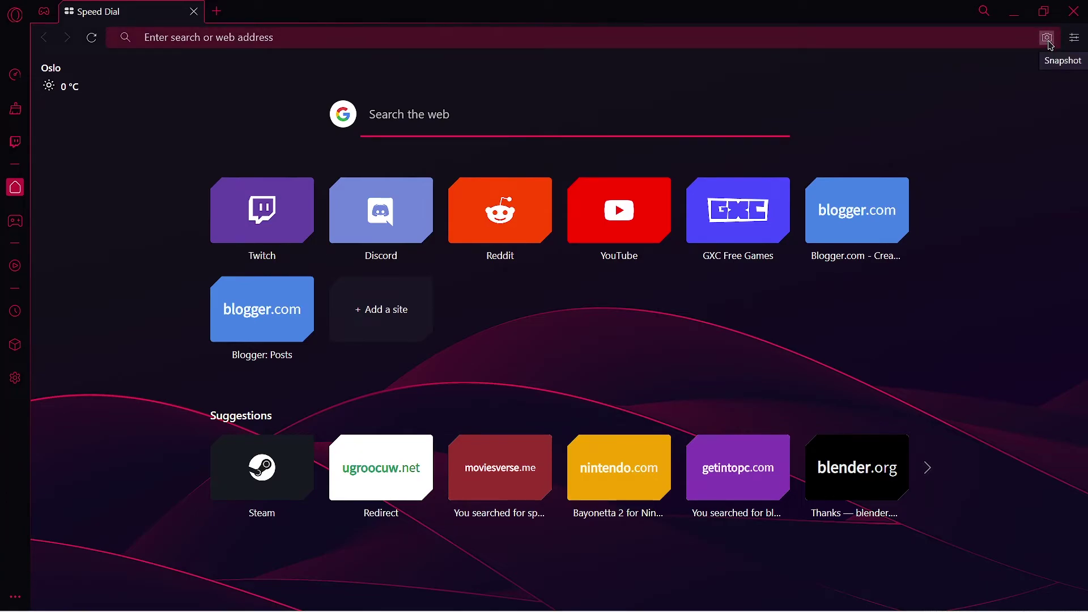
# Take a Snapshot cropped to the Speed Dial tiles and suggestions, and reposition the Edit snapshot window
pyautogui.click(1048, 38)
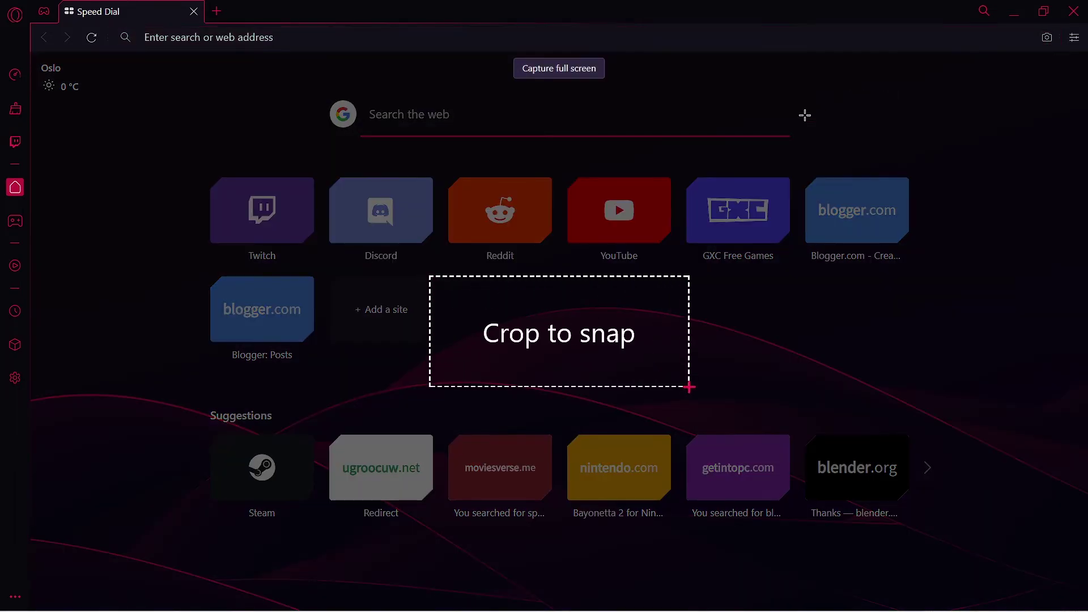
pyautogui.moveTo(169, 146); pyautogui.dragTo(949, 538)
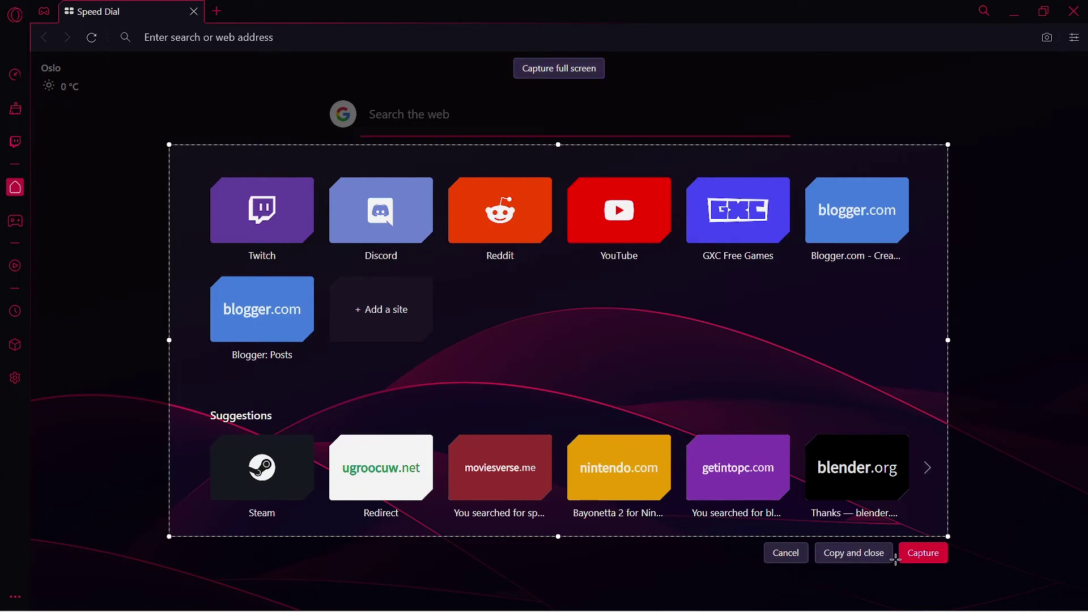
pyautogui.click(935, 558)
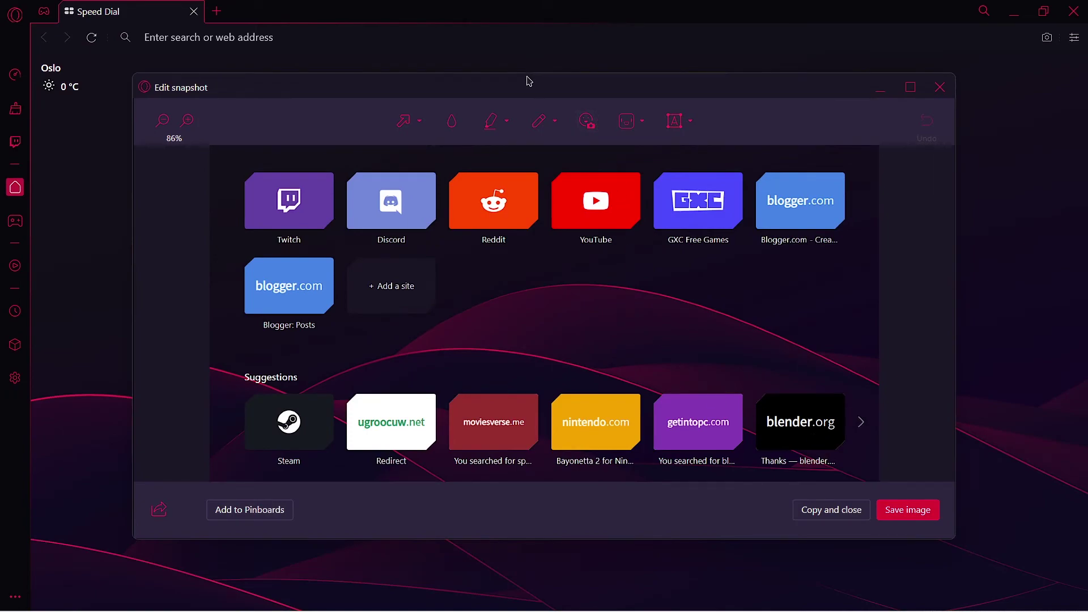
pyautogui.moveTo(527, 80); pyautogui.dragTo(498, 100)
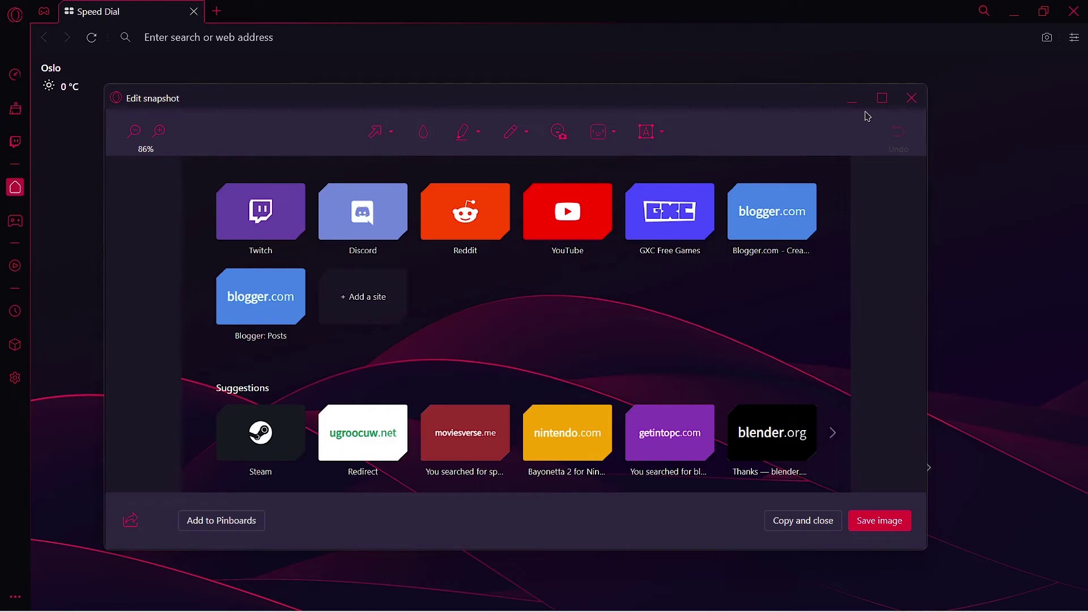
pyautogui.click(911, 98)
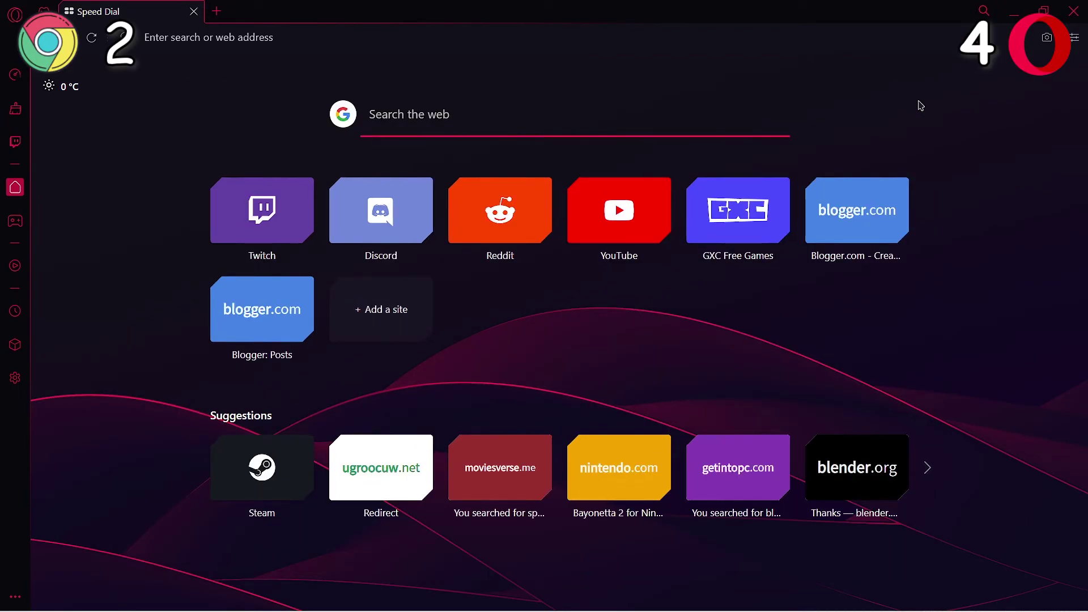